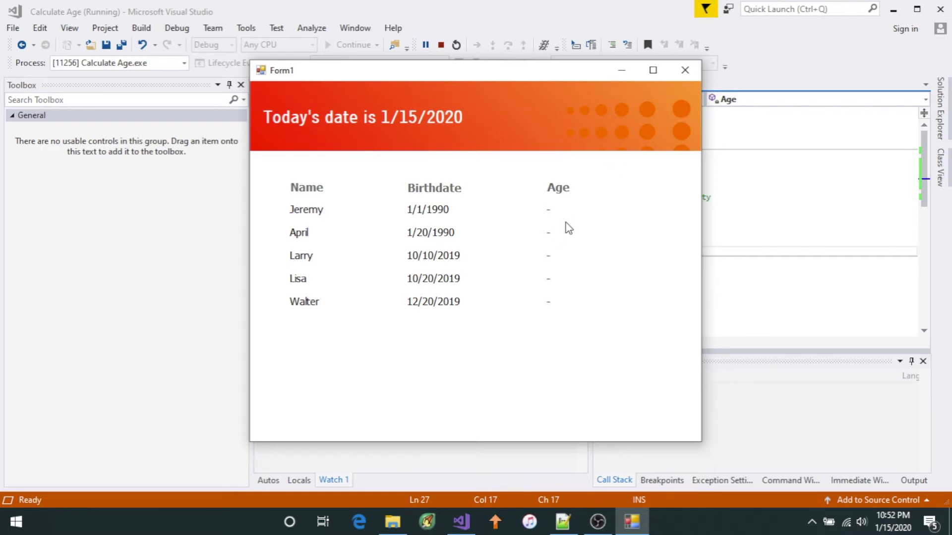
Step: Close the running Calculate Age form to return to the Form1.vb code editor
{"action": "left_click", "coordinate": [685, 70]}
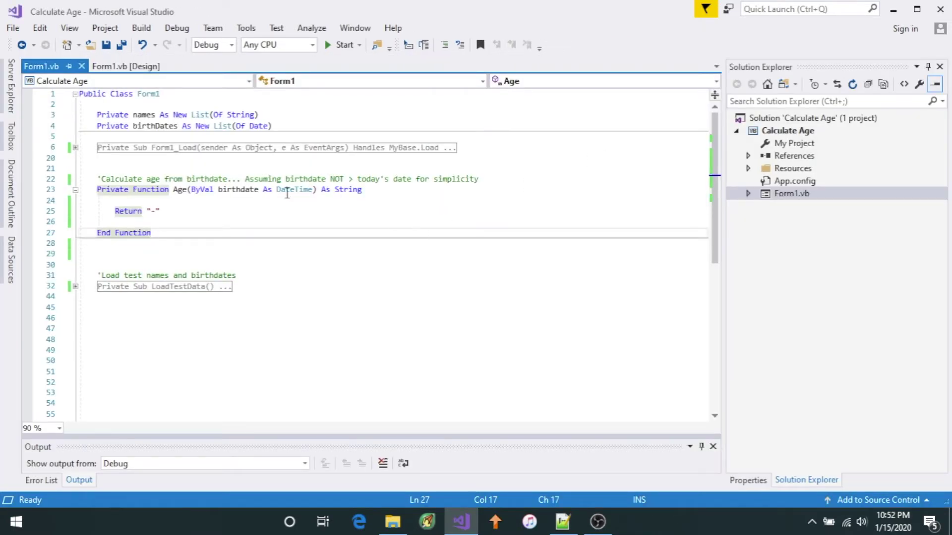
Step: Replace Age's Return "-" line with Dim ageDays, ageMonths, ageYears As Integer declarations
{"action": "left_click", "coordinate": [168, 203]}
{"action": "left_click", "coordinate": [160, 211]}
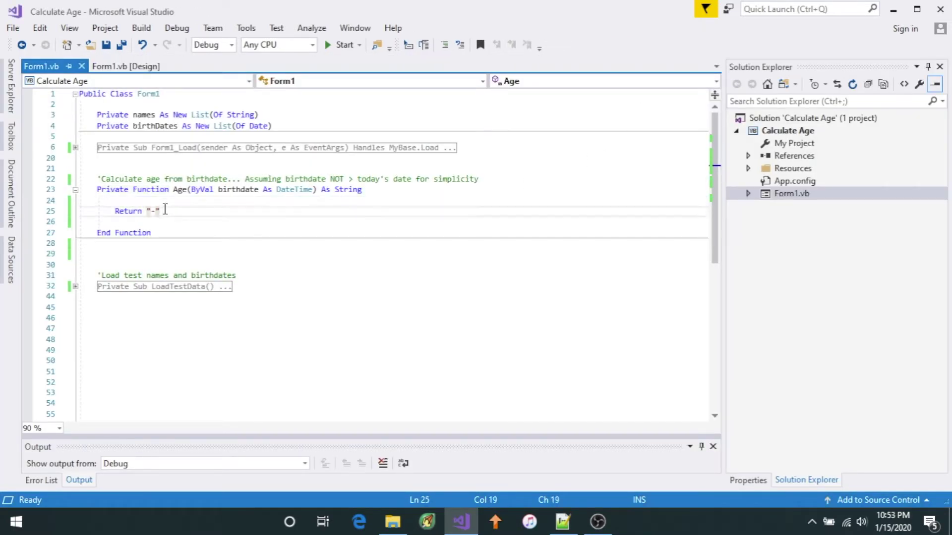
{"action": "key", "text": "BackSpace"}
{"action": "key", "text": "BackSpace"}
{"action": "key", "text": "BackSpace"}
{"action": "key", "text": "BackSpace"}
{"action": "key", "text": "BackSpace"}
{"action": "key", "text": "BackSpace"}
{"action": "key", "text": "BackSpace"}
{"action": "key", "text": "BackSpace"}
{"action": "key", "text": "BackSpace"}
{"action": "key", "text": "BackSpace"}
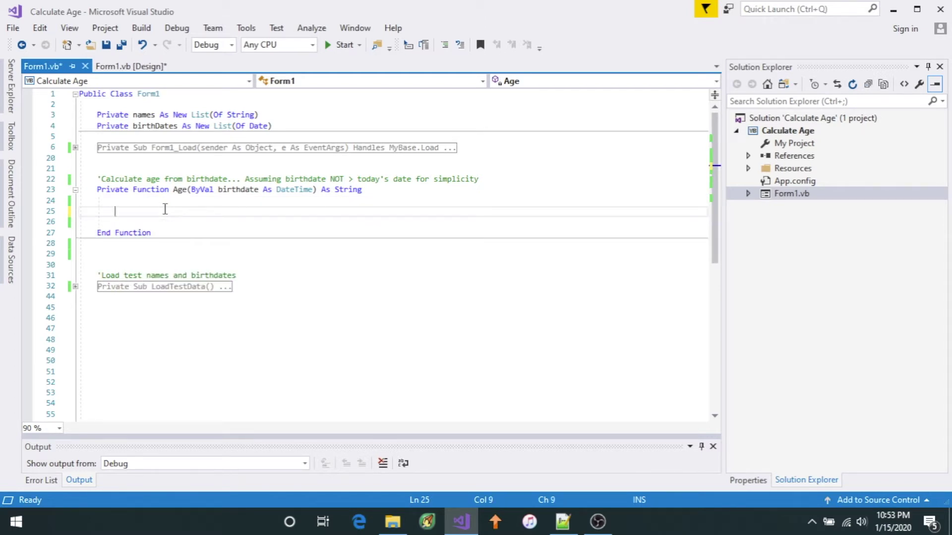
{"action": "type", "text": "Dim ageDays As Integer         Dim ageMonths As Integer         Dim ageYears As Integer"}
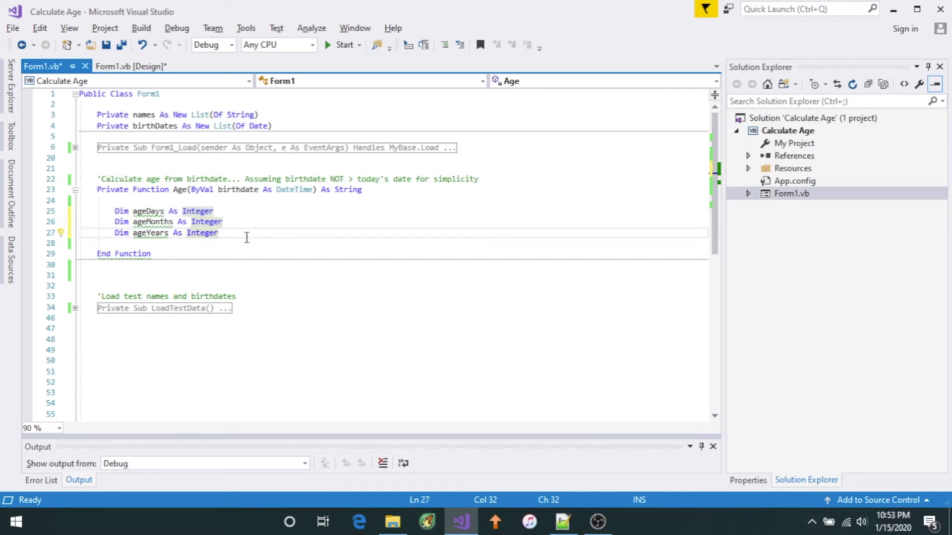
{"action": "key", "text": "Return"}
{"action": "key", "text": "Return"}
Step: Add the DateDiff days/months lines, month-adjustment If block and Math.Truncate years line
{"action": "type", "text": "ageDays = DateDiff(\"d\", birthdate, Now)         ageMonths = DateDiff(\"m\", birthdate, Now)"}
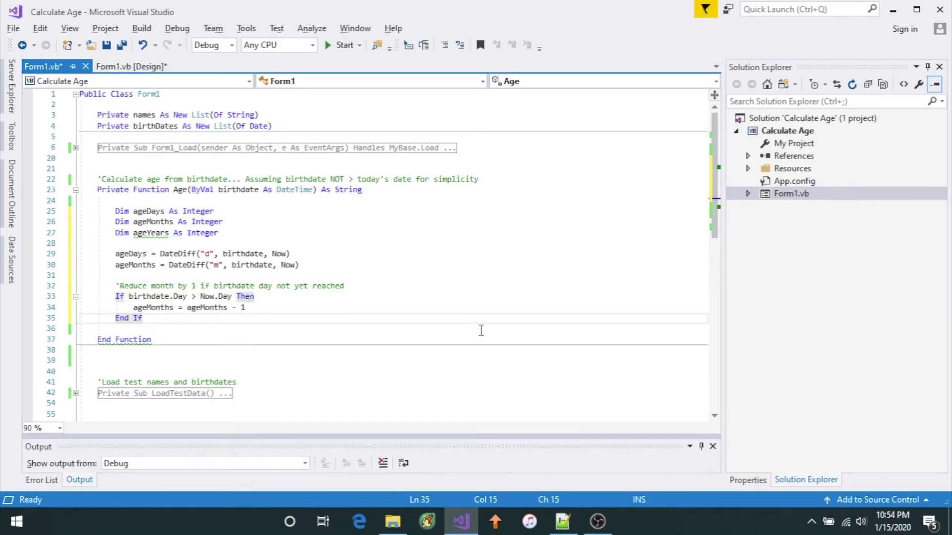
{"action": "key", "text": "Return"}
{"action": "key", "text": "Return"}
{"action": "type", "text": "'Calculate years (Do not round value up) ageYears = Math.Truncate(ageMonths / 12)  'can use \\ operater as well"}
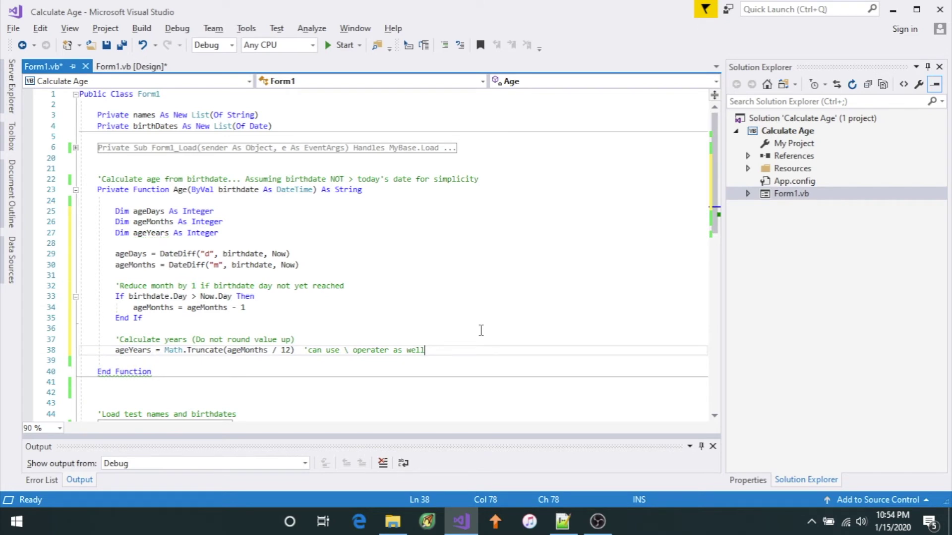
Step: Add the If/ElseIf/Else block returning years, months or days, and start the app
{"action": "key", "text": "Return"}
{"action": "key", "text": "ctrl+v"}
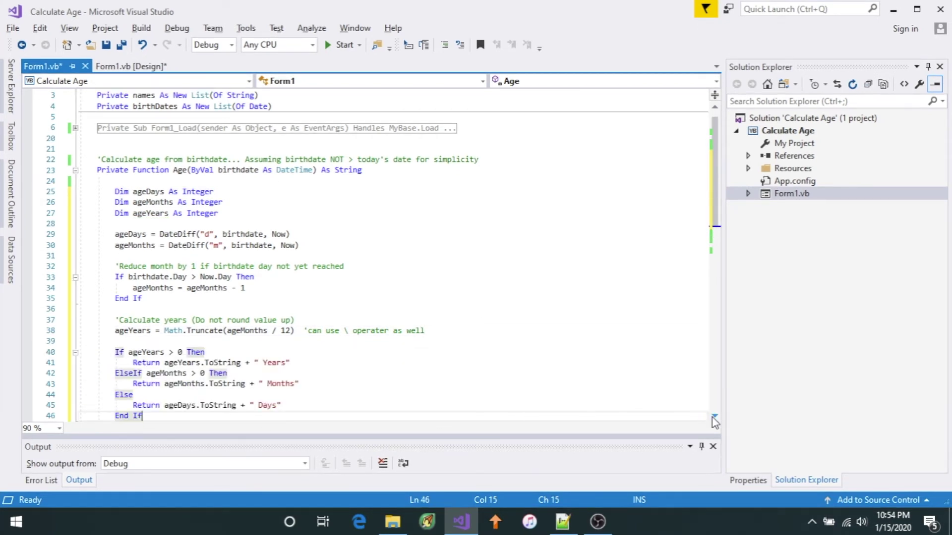
{"action": "left_click", "coordinate": [715, 417]}
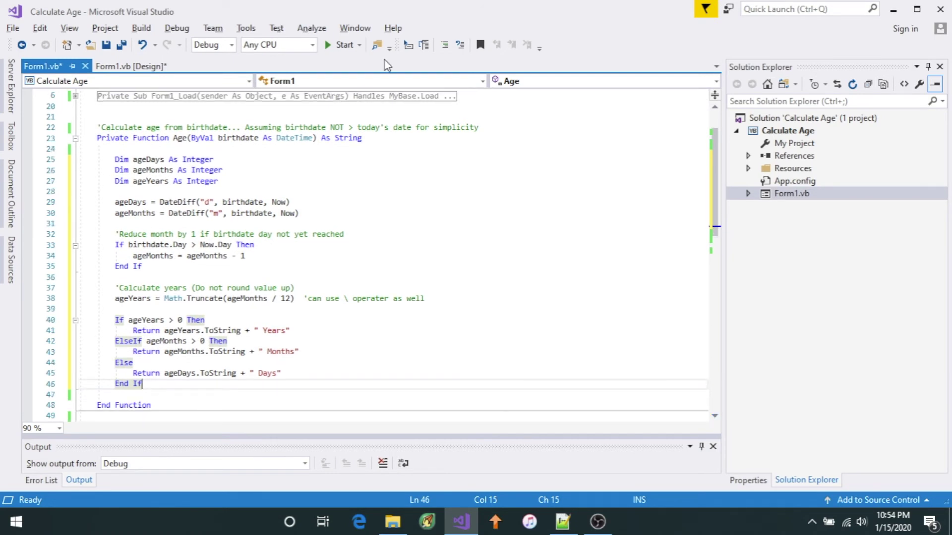
{"action": "left_click", "coordinate": [341, 45]}
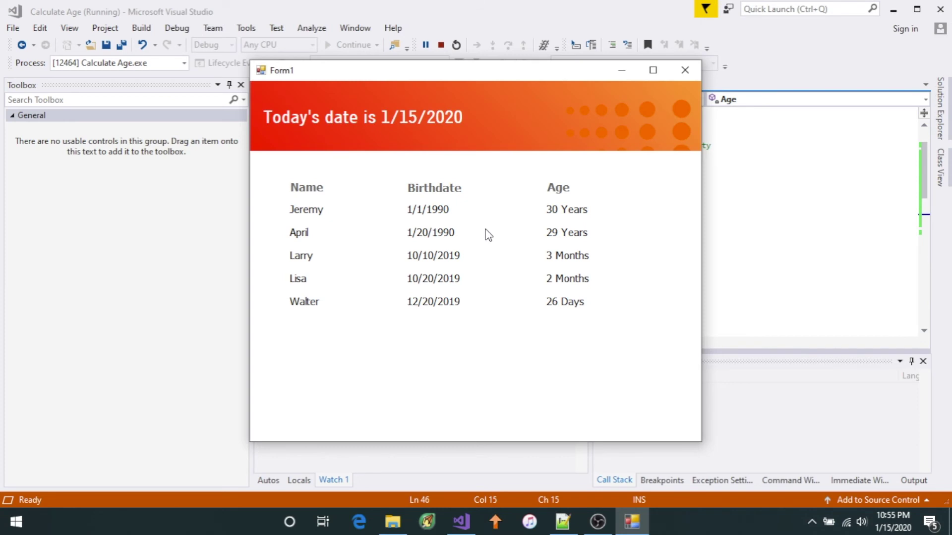
Step: Check each row's age: Jeremy 30 Years, April 29 Years, Larry 3 Months, Lisa 2 Months, Walter 26 Days
{"action": "left_click", "coordinate": [347, 217]}
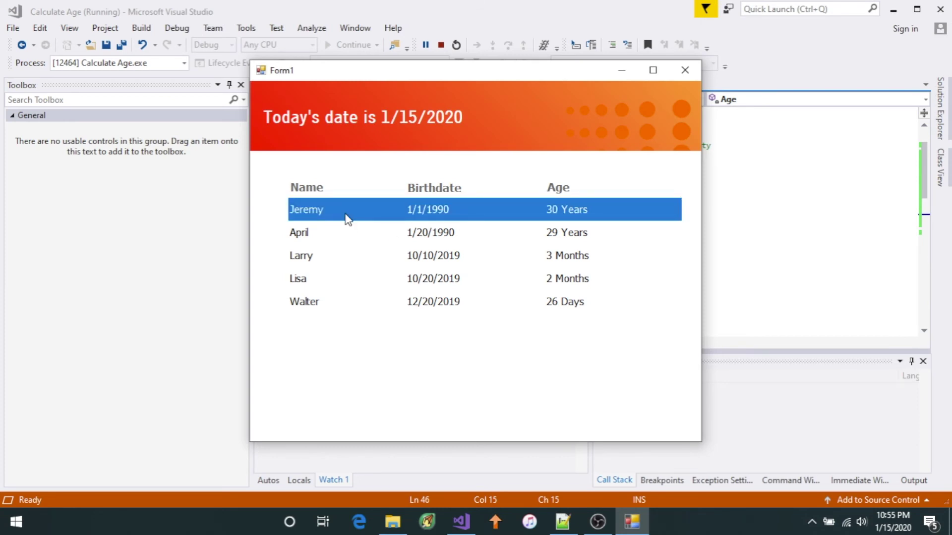
{"action": "left_click", "coordinate": [328, 237]}
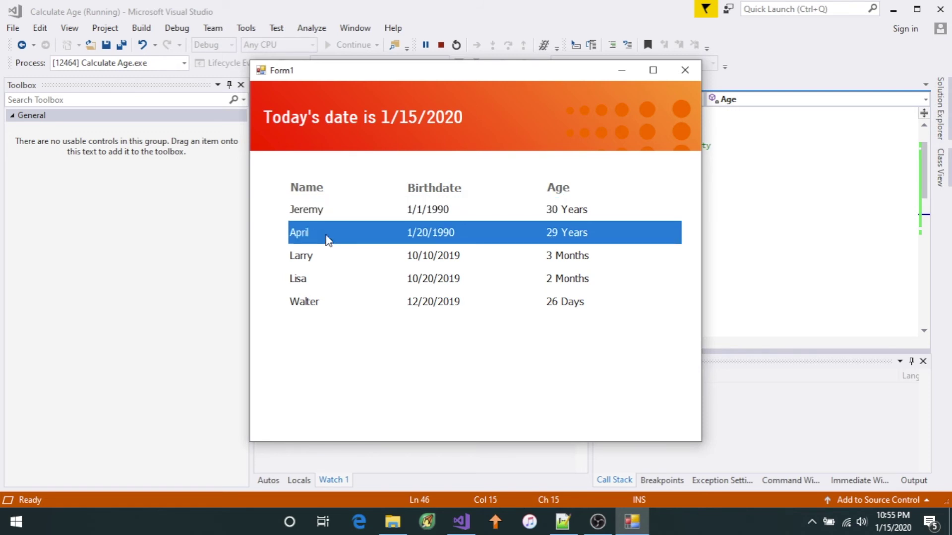
{"action": "left_click", "coordinate": [304, 256]}
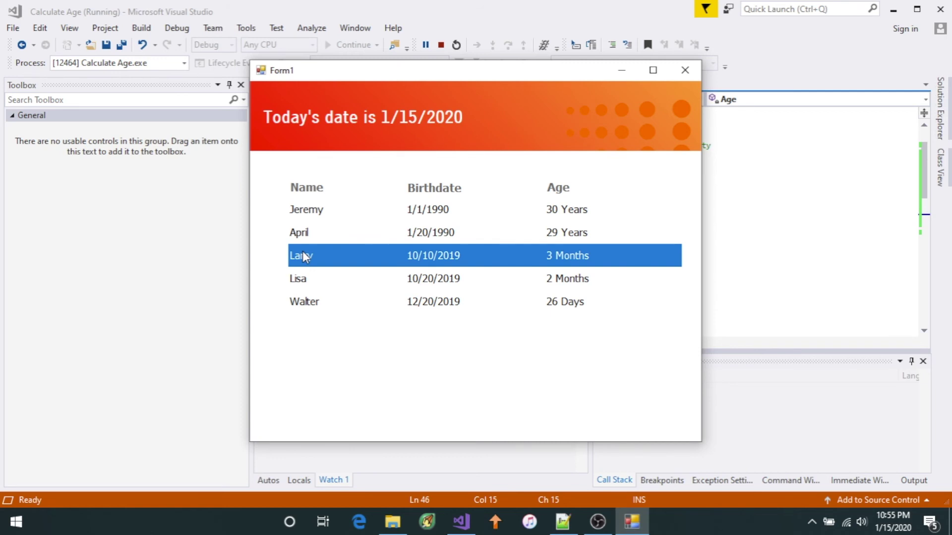
{"action": "left_click", "coordinate": [309, 284]}
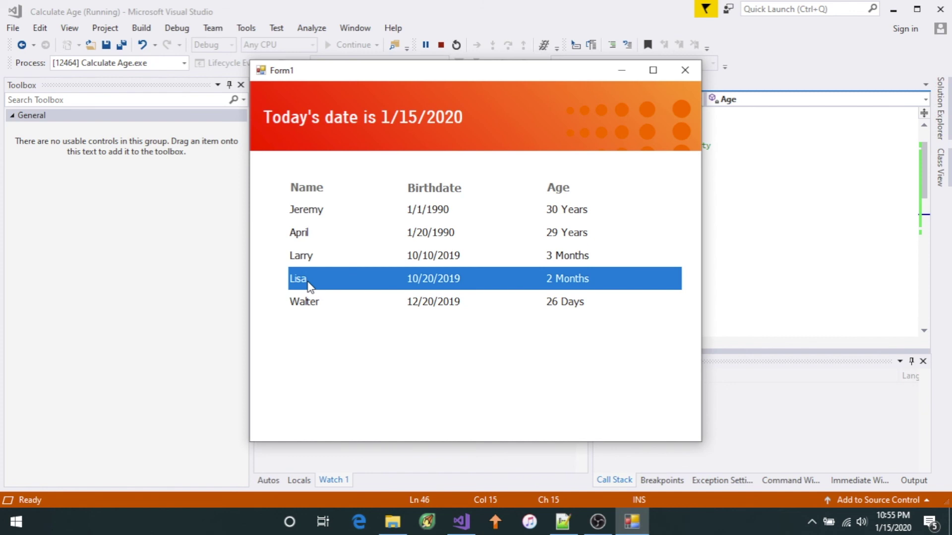
{"action": "left_click", "coordinate": [312, 308]}
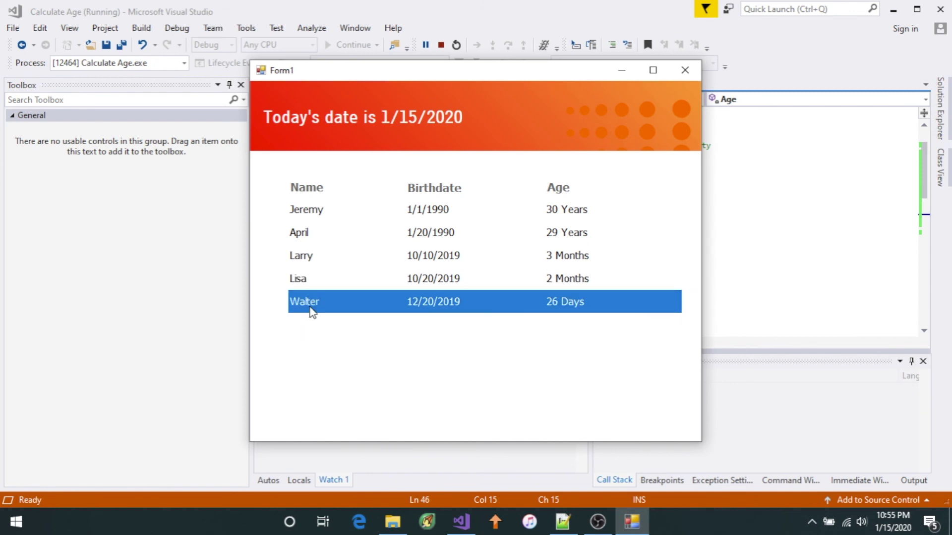